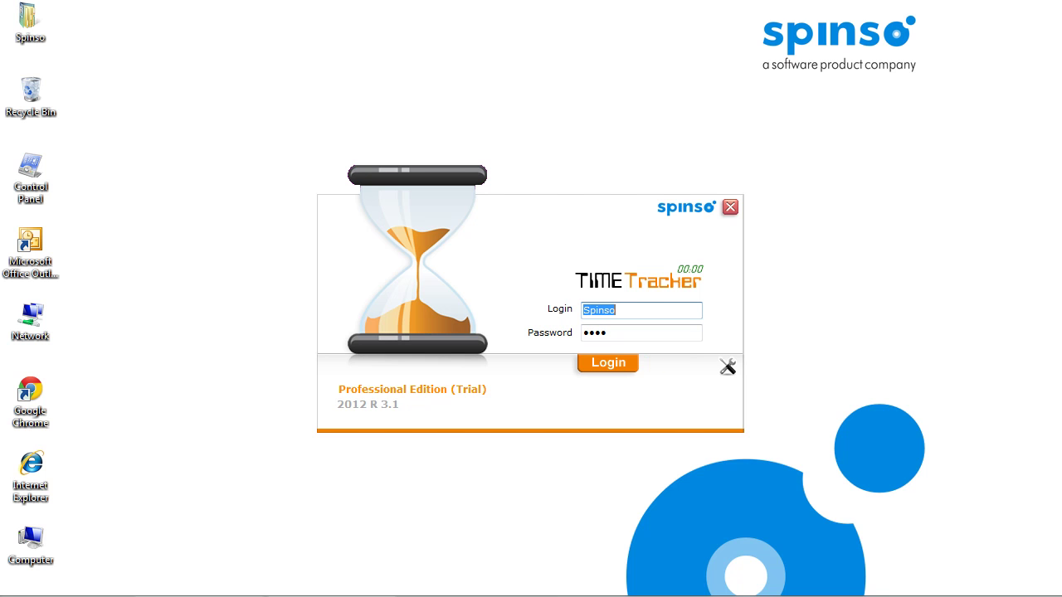
# Submit the login name and password to sign in to TimeTracker.
pyautogui.press('Return')
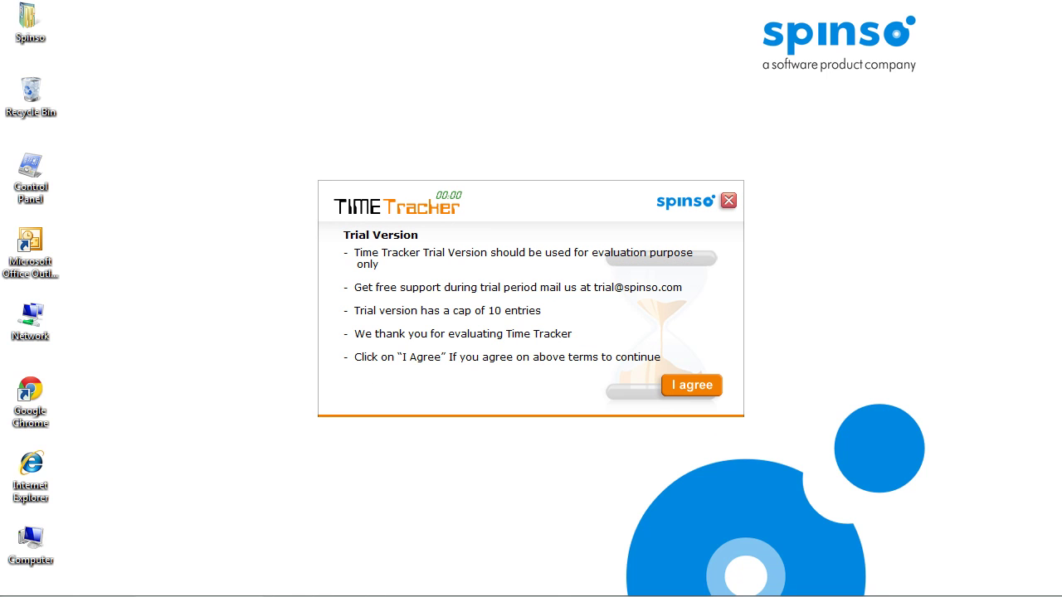
# Accept the Trial Version terms with 'I agree'.
pyautogui.press('Return')
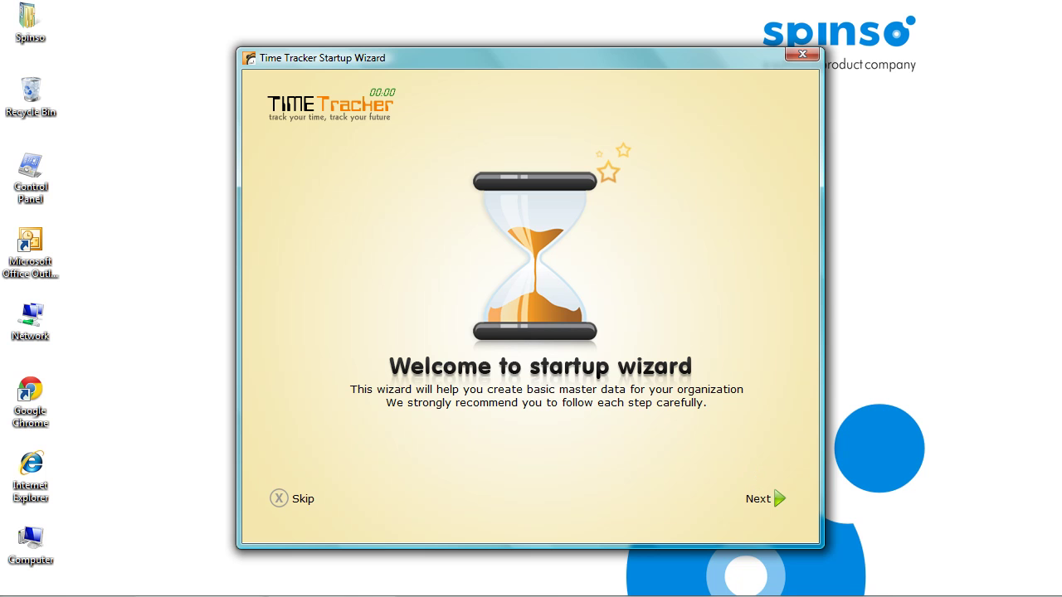
# Enter four employee names, one per line, and make the first employee the reporting manager.
pyautogui.click(757, 498)
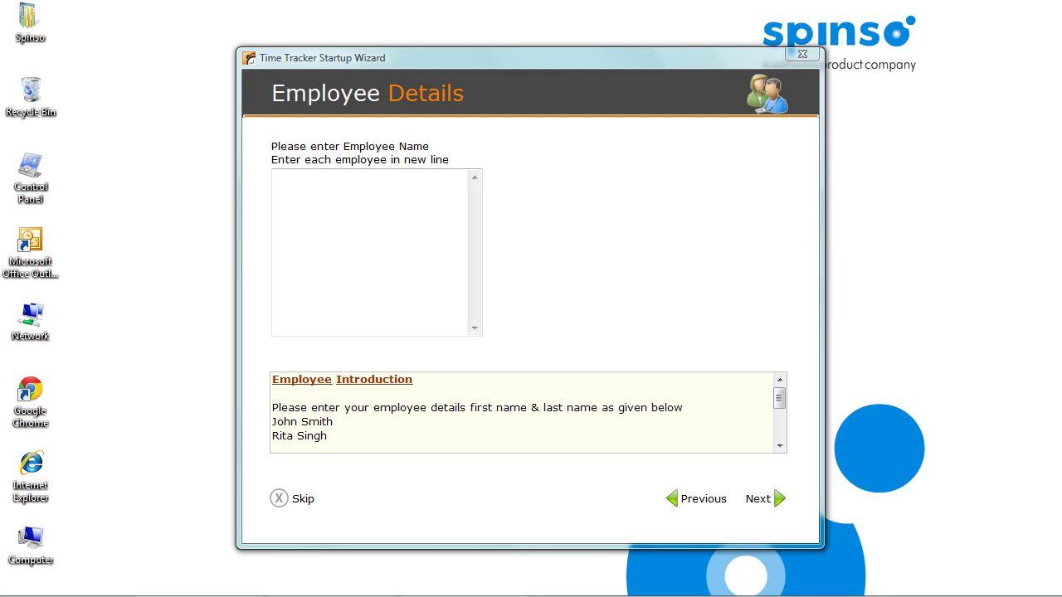
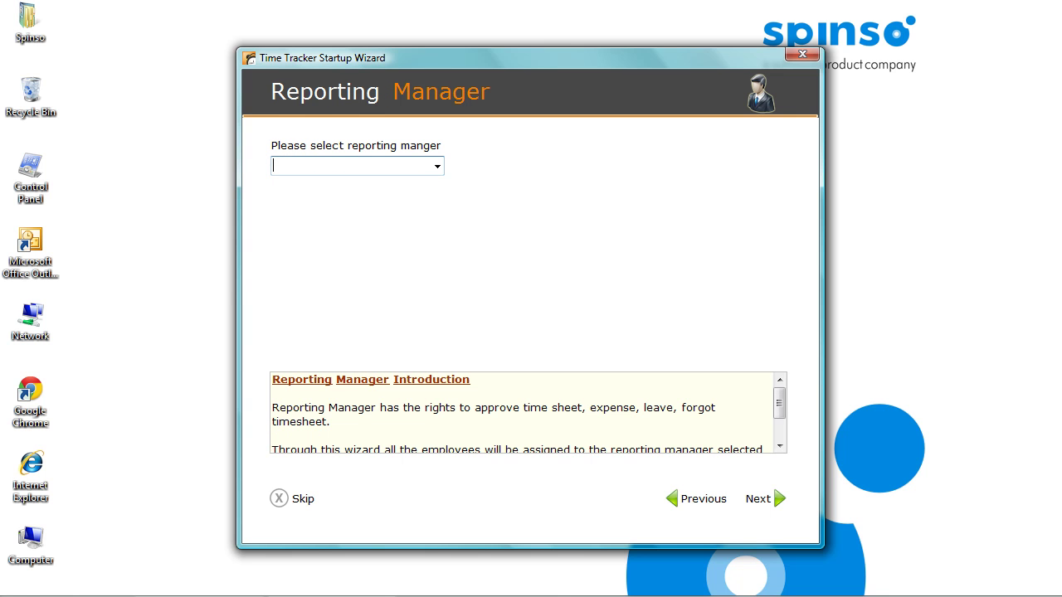
pyautogui.hotkey('alt', 'Down')
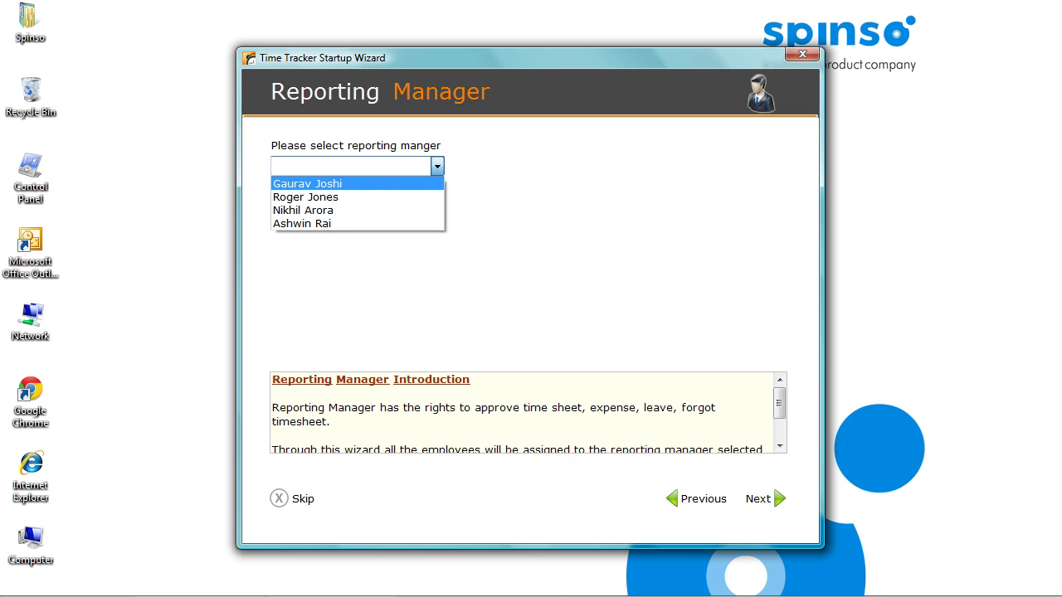
pyautogui.press('Return')
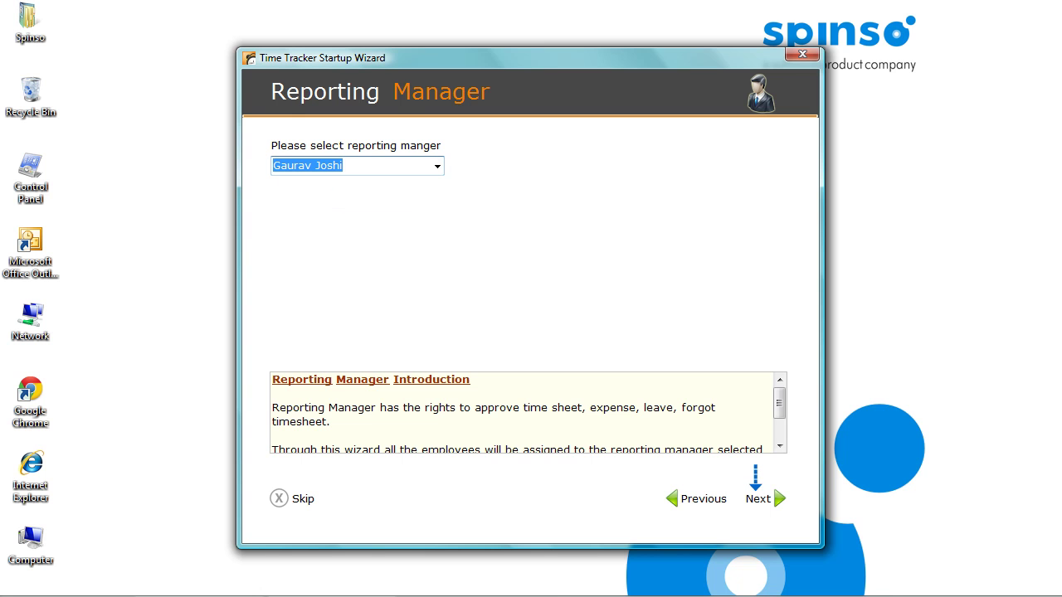
# Define Creative Advertising and Global Constructions with the second employee as project manager.
pyautogui.press('Return')
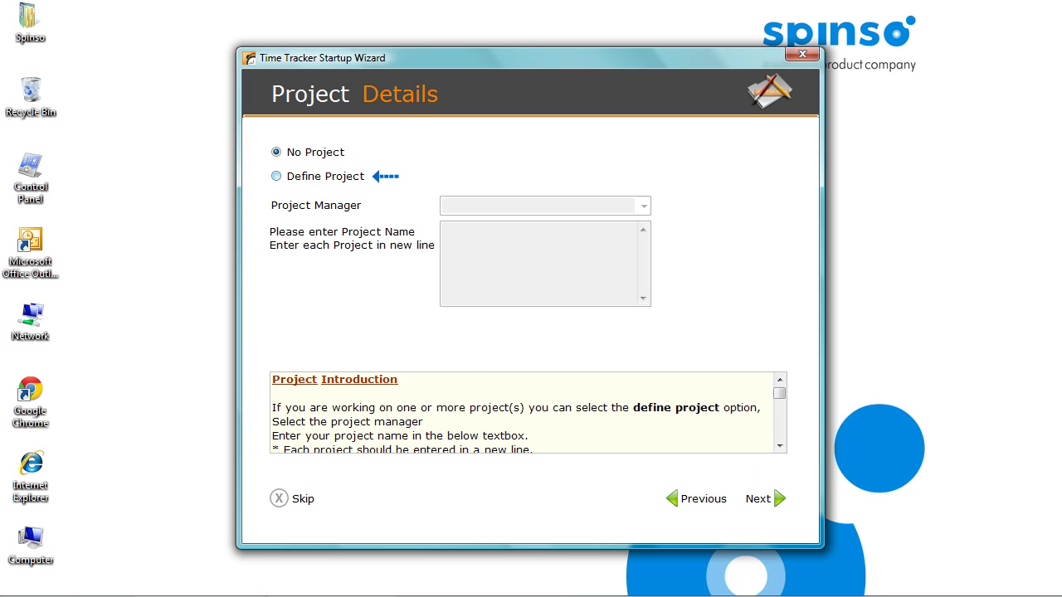
pyautogui.press('Down')
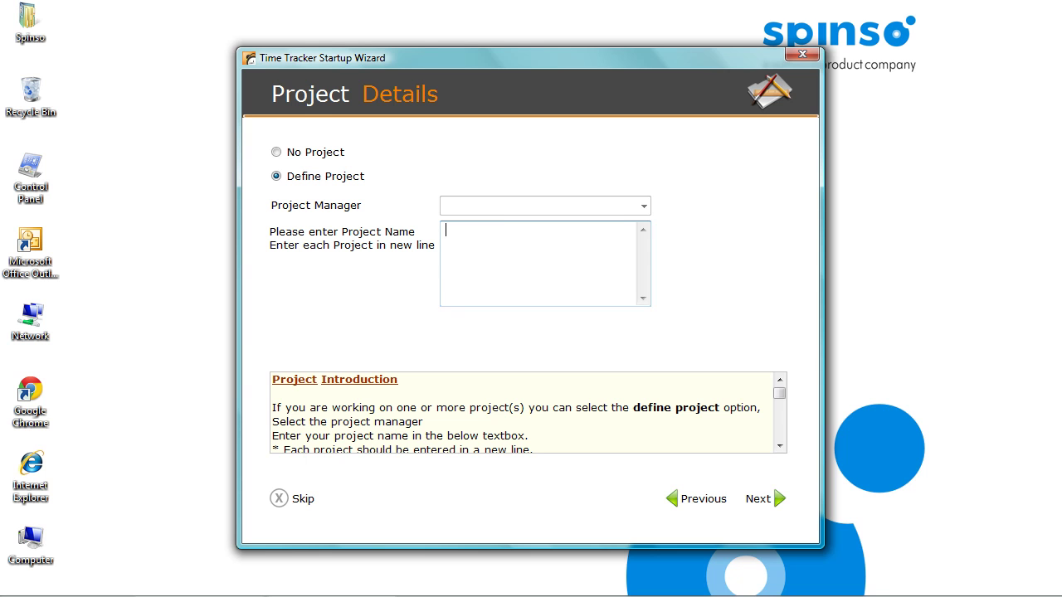
pyautogui.click(643, 205)
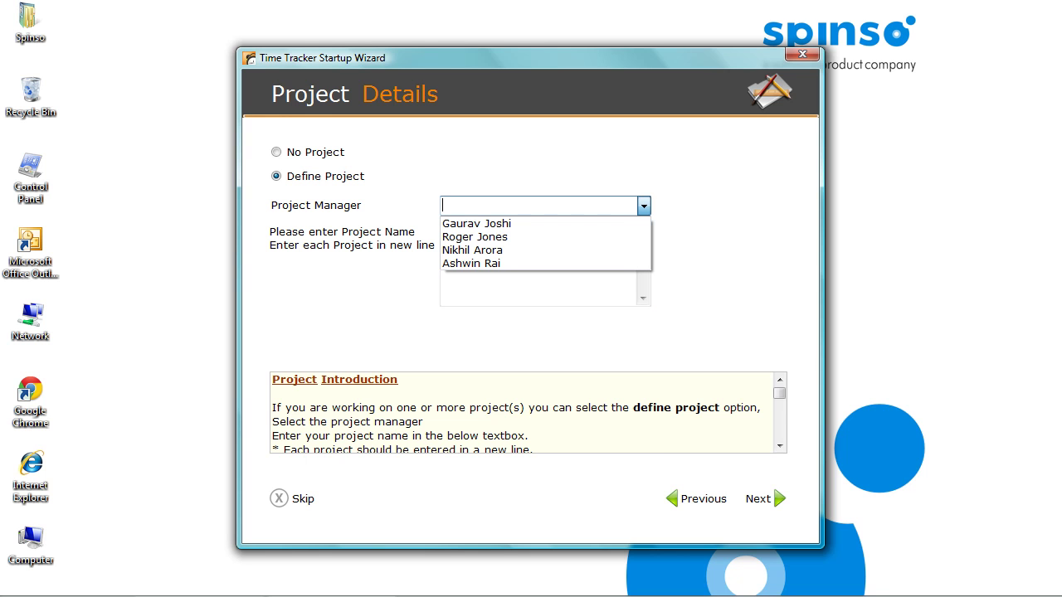
pyautogui.click(474, 237)
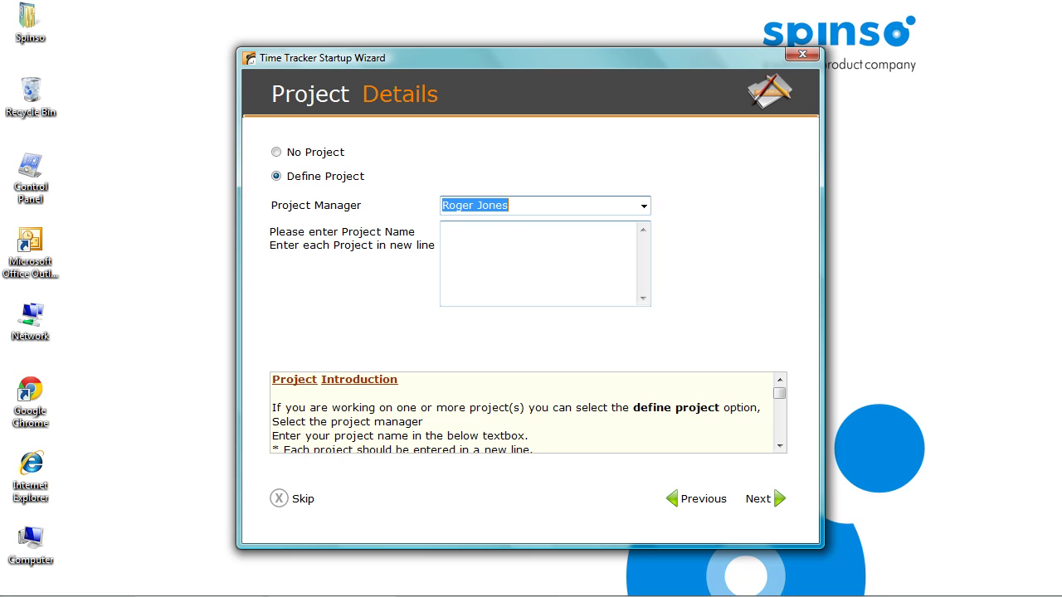
pyautogui.press('Tab')
pyautogui.write('Creative Advertising')
pyautogui.press('Return')
pyautogui.write('Global Constructions')
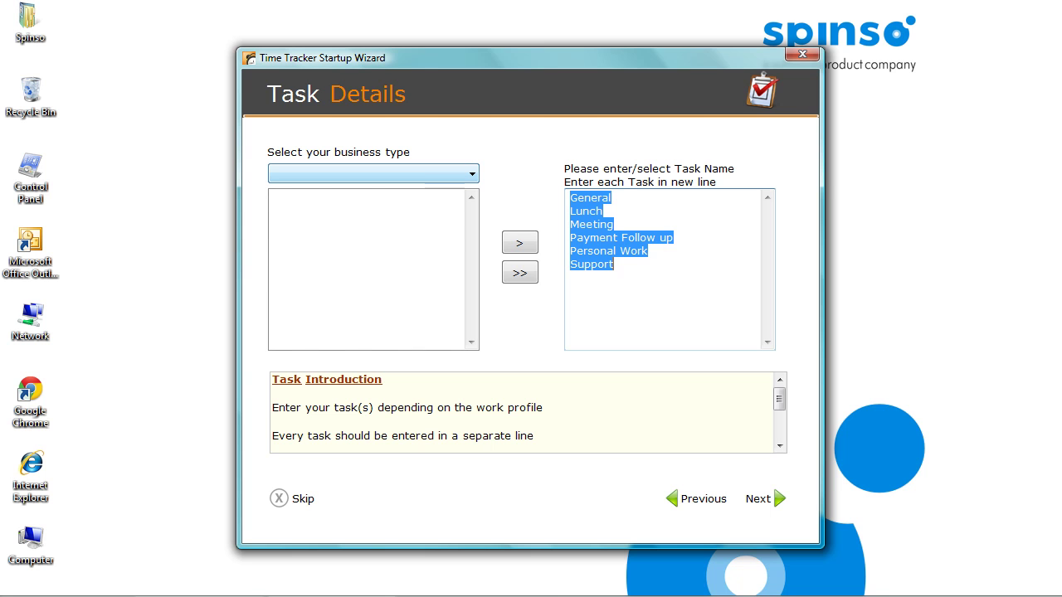
# Choose Software as the business type, keeping its General-to-Support task list.
pyautogui.click(373, 173)
pyautogui.click(295, 190)
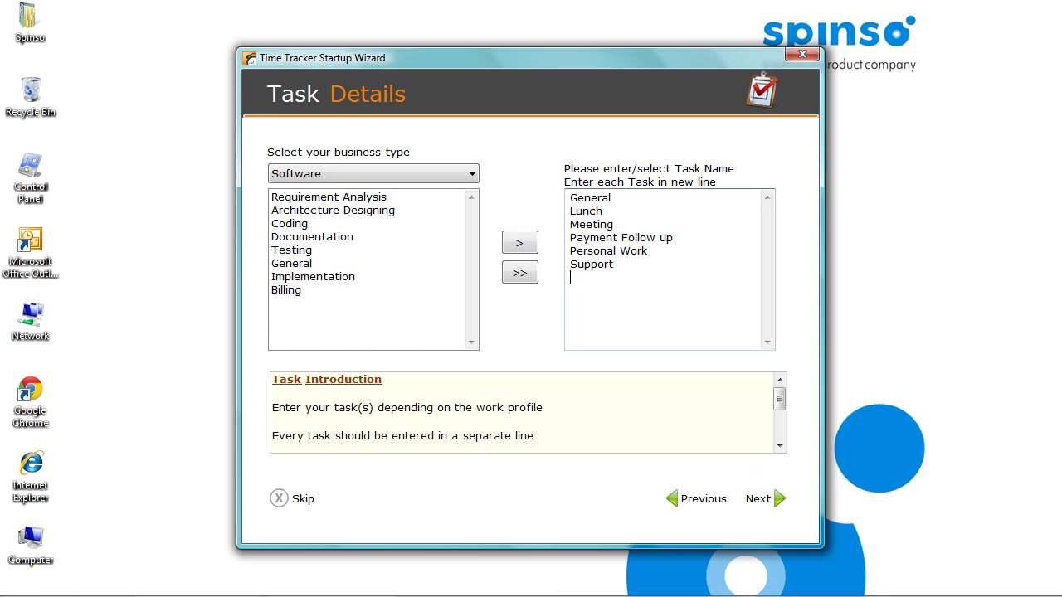
pyautogui.press('Return')
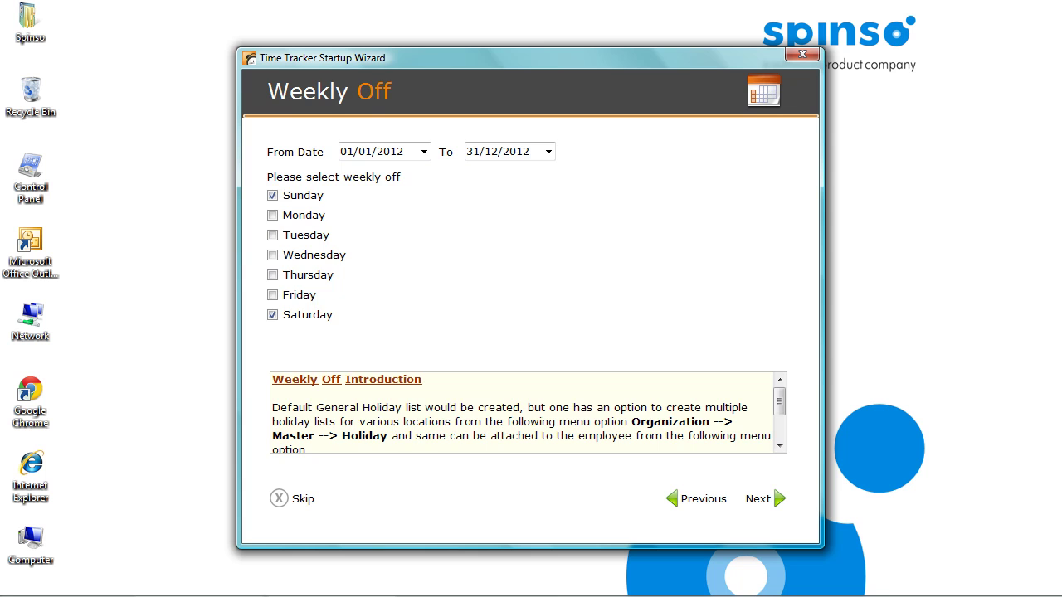
# Accept the Saturday/Sunday weekly offs and default leave types, then finish the wizard.
pyautogui.press('Return')
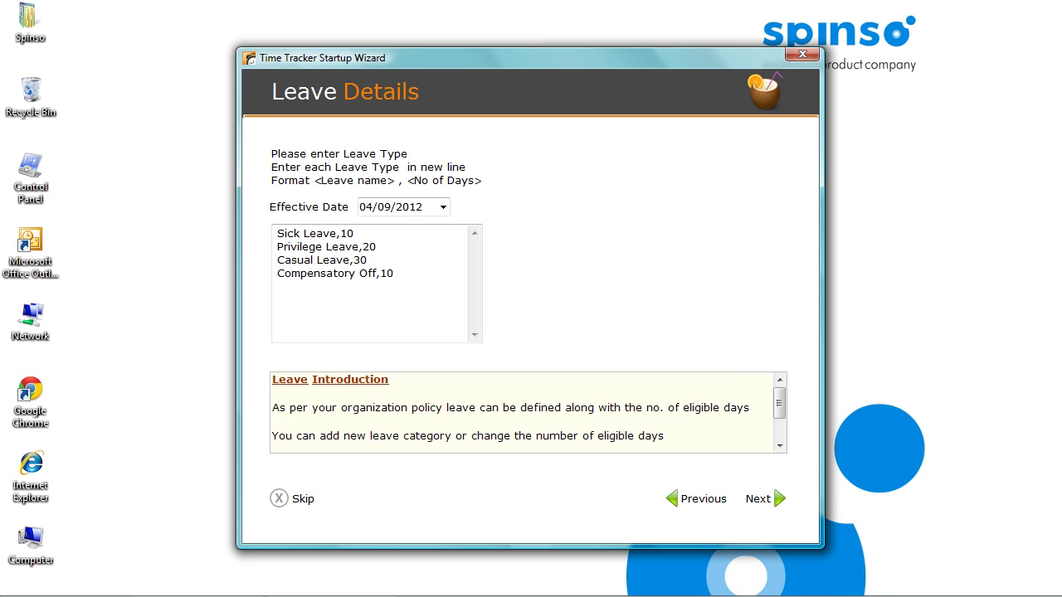
pyautogui.click(758, 499)
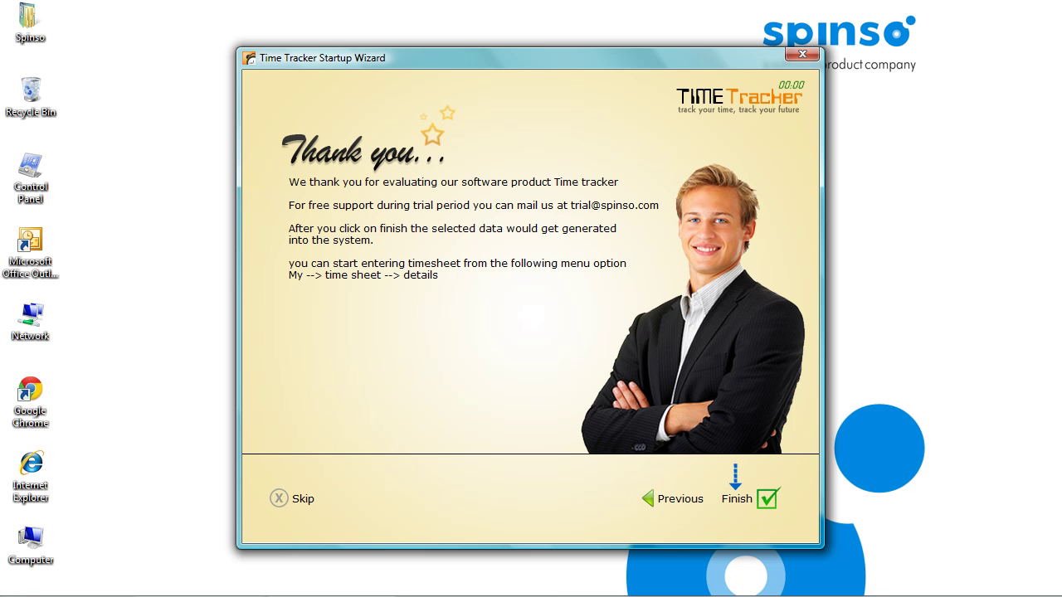
pyautogui.click(749, 498)
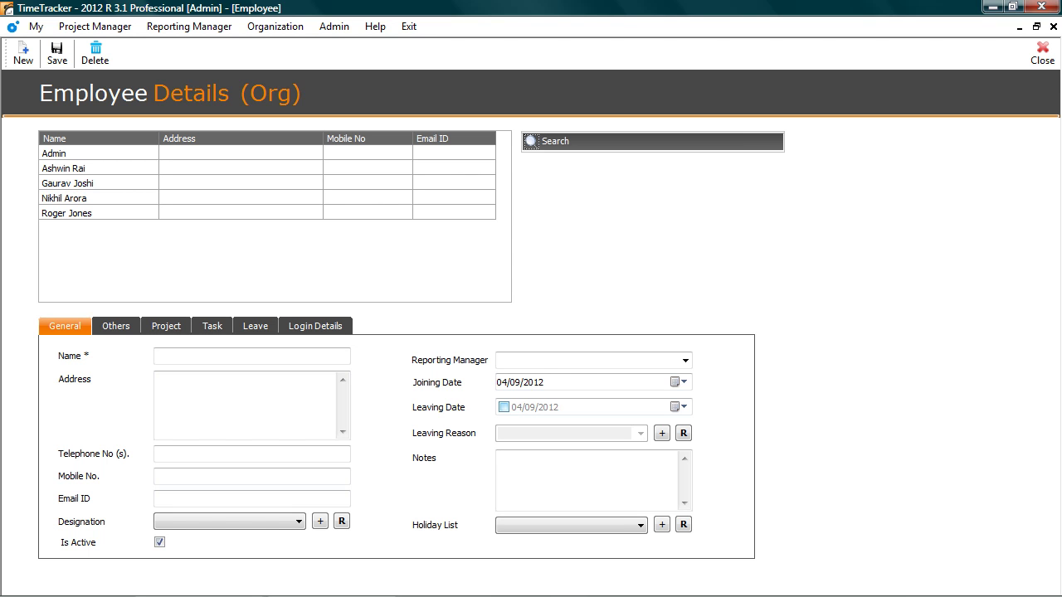
# Review the reporting manager's Others, Project, Task, Leave and Login Details tabs.
pyautogui.click(78, 182)
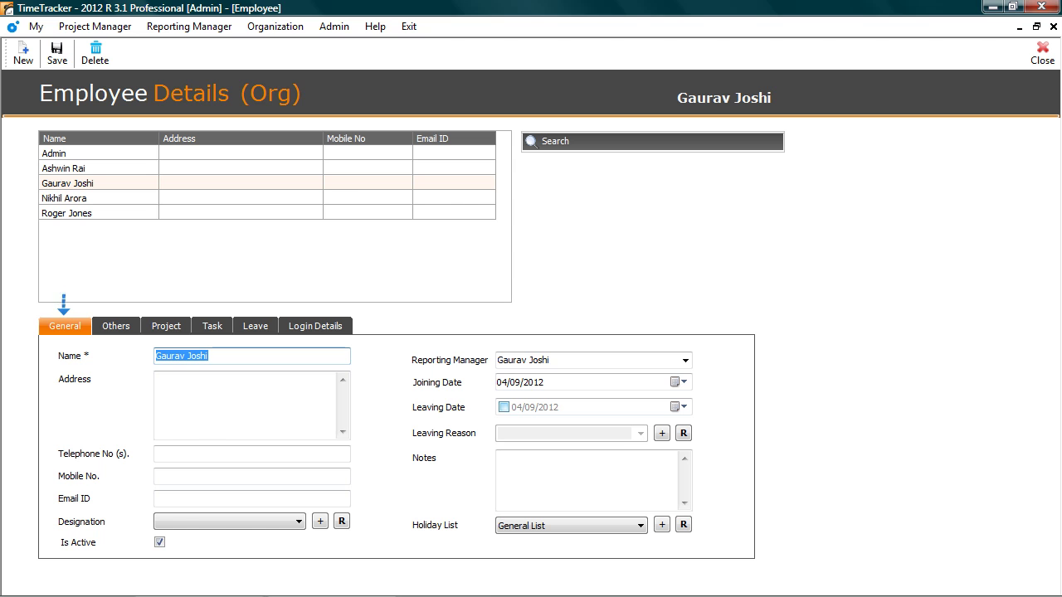
pyautogui.click(115, 325)
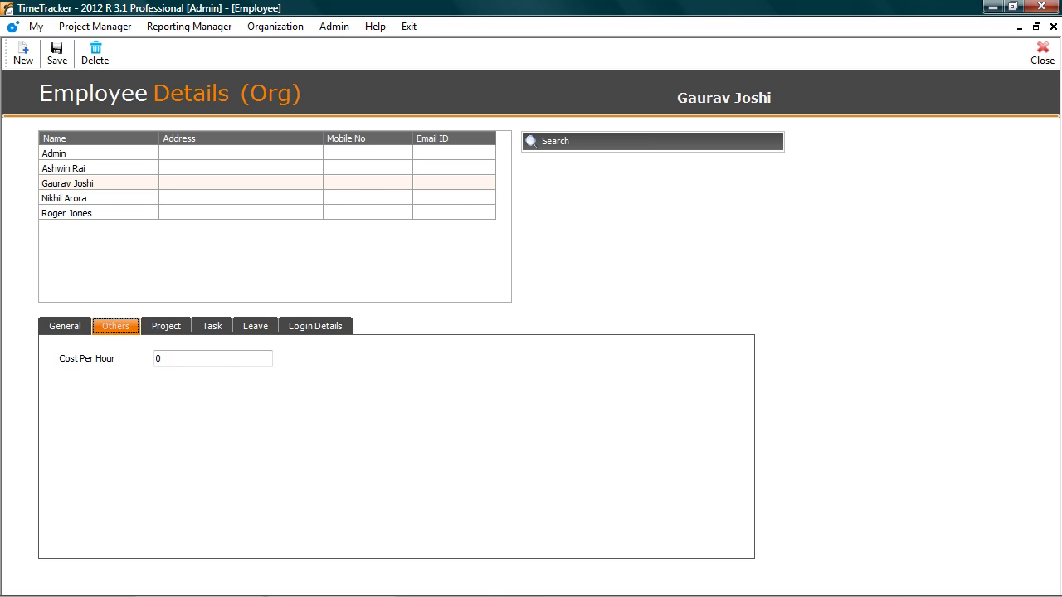
pyautogui.click(166, 325)
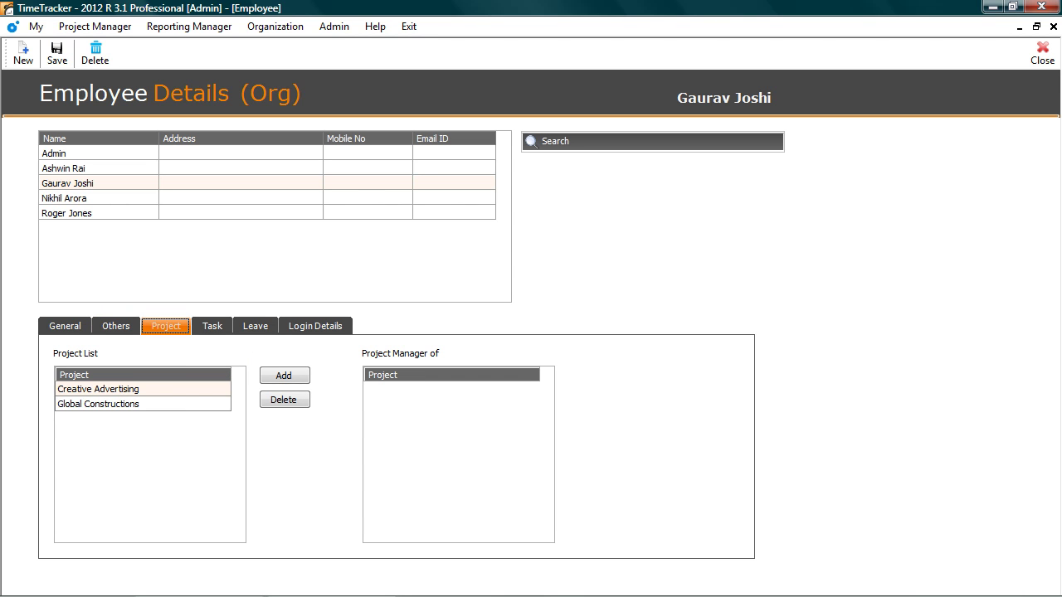
pyautogui.click(211, 325)
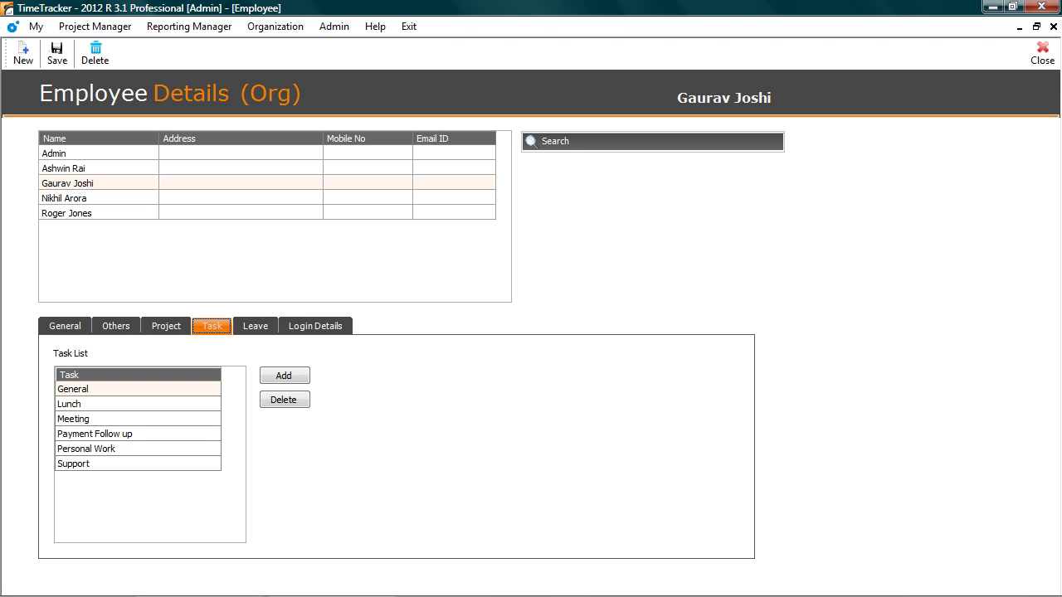
pyautogui.click(254, 325)
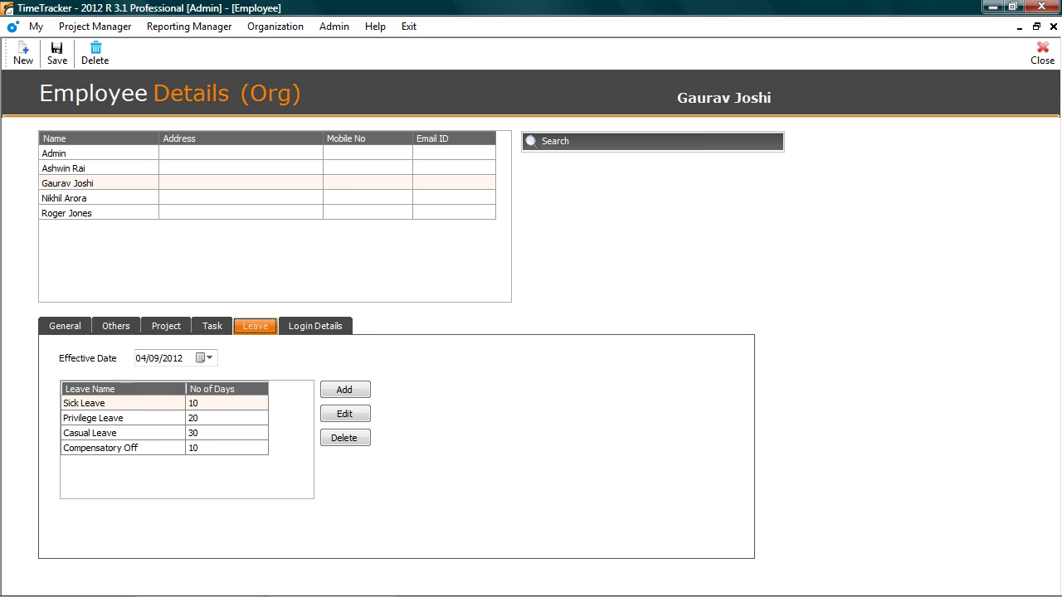
pyautogui.click(315, 325)
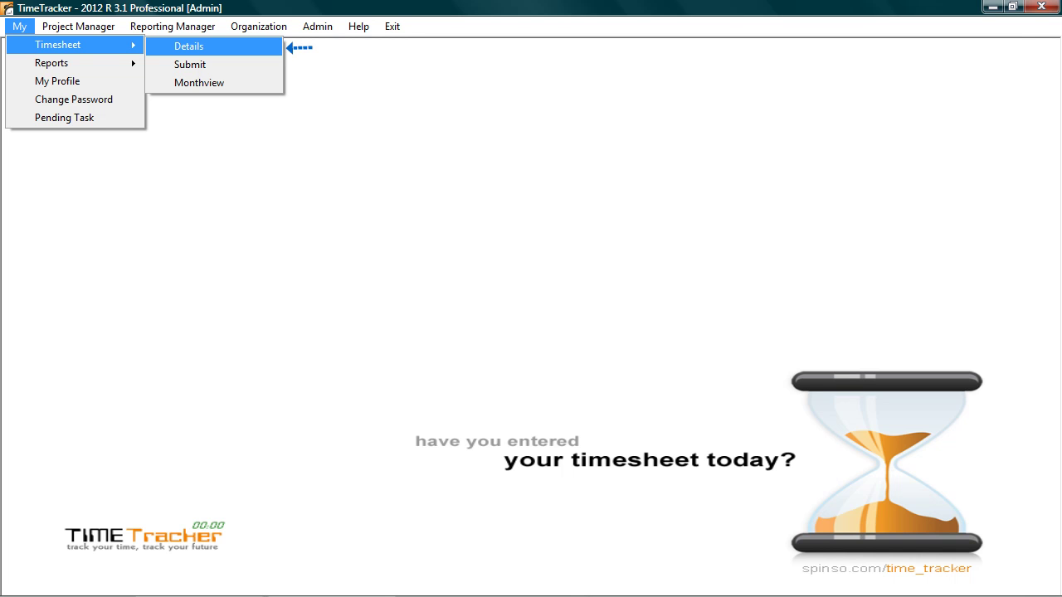
# Open the 04 Sep 2012 timesheet details and select the 10:30–12:30 span.
pyautogui.press('Return')
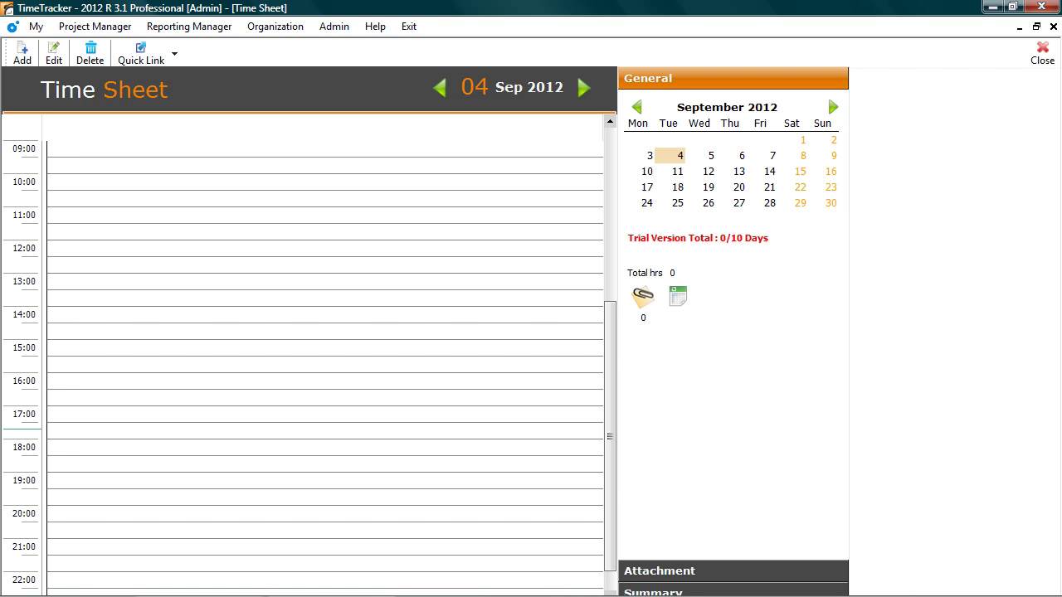
pyautogui.moveTo(162, 198); pyautogui.dragTo(162, 247)
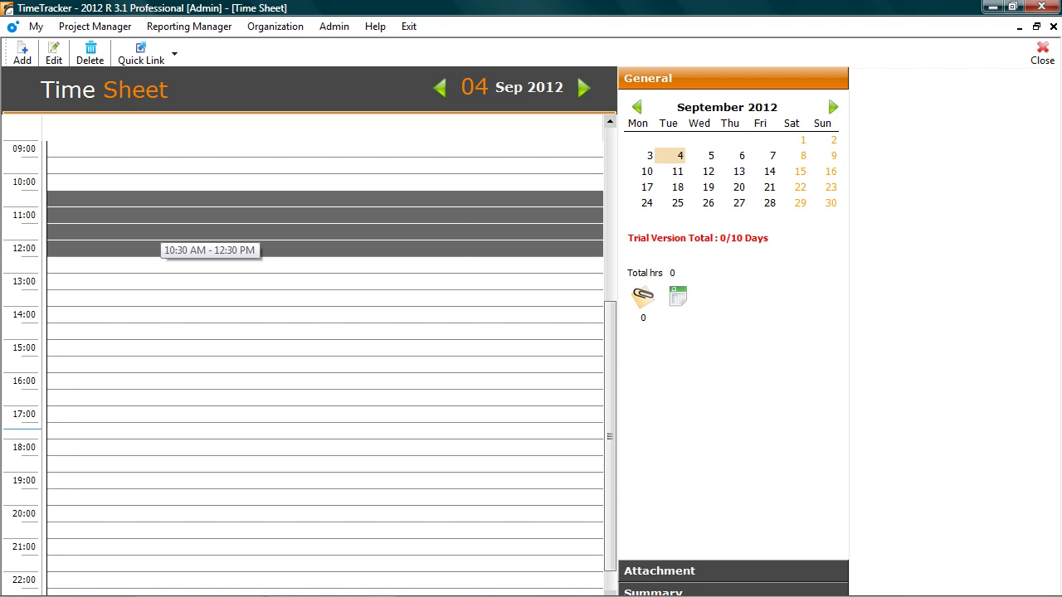
# Save a 10:30–12:30 Creative Advertising Meeting entry described 'Discuss the enhancements'.
pyautogui.rightClick(328, 214)
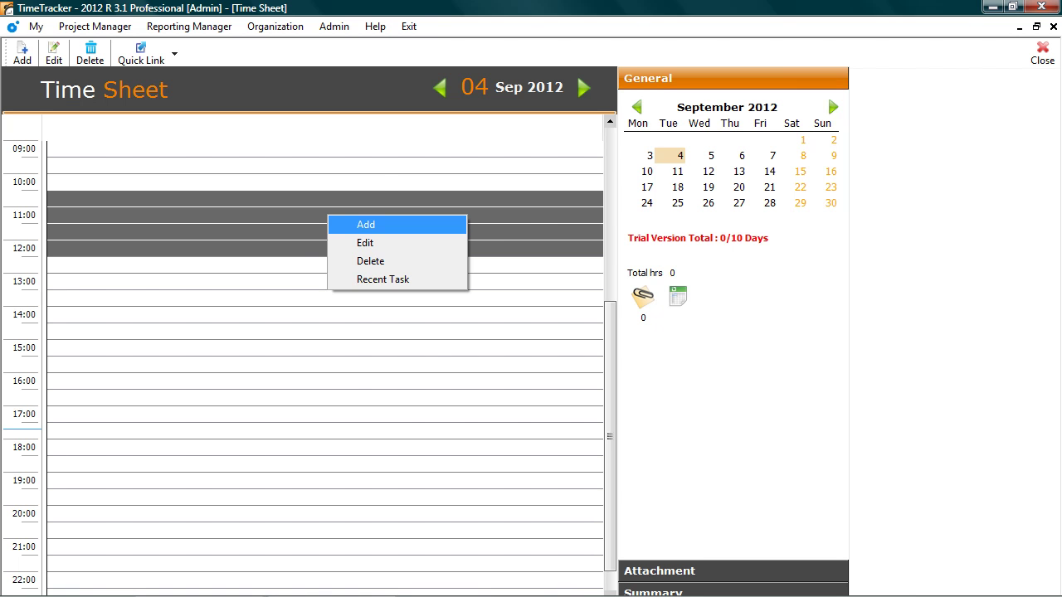
pyautogui.click(365, 224)
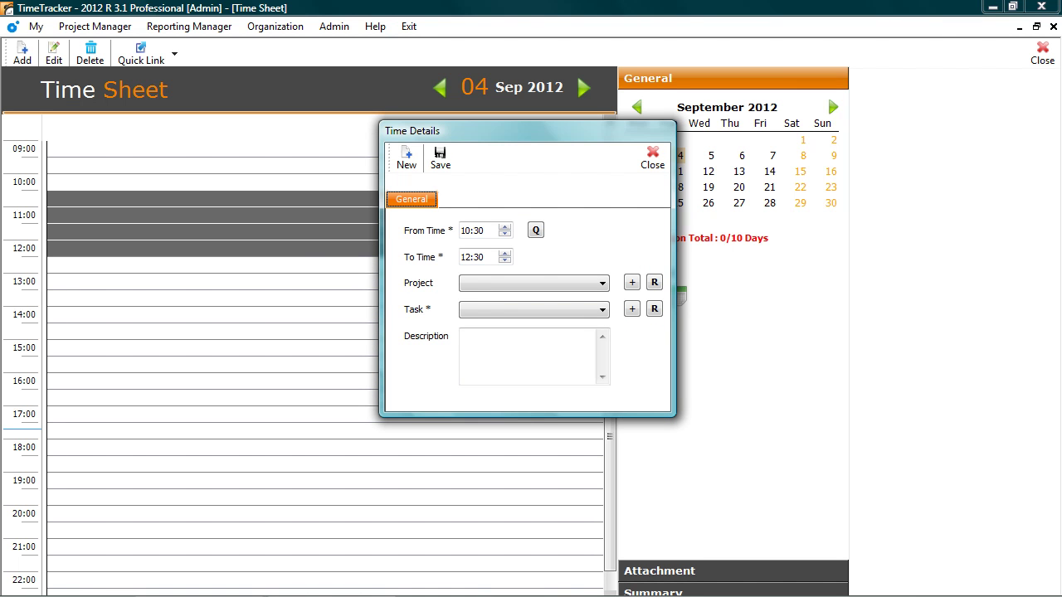
pyautogui.click(602, 283)
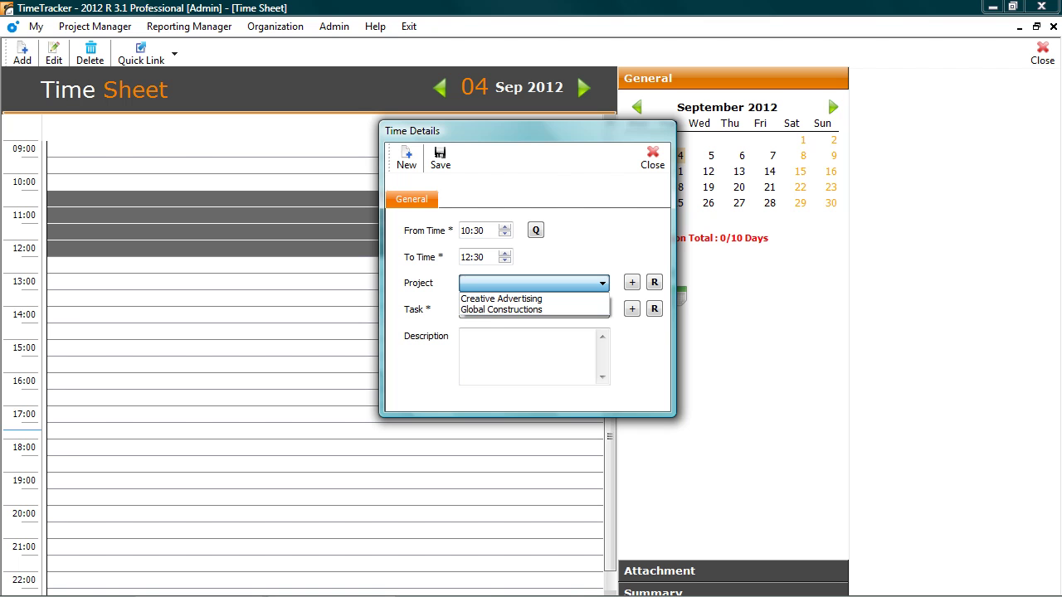
pyautogui.press('Down')
pyautogui.press('Return')
pyautogui.press('Tab')
pyautogui.hotkey('alt', 'Down')
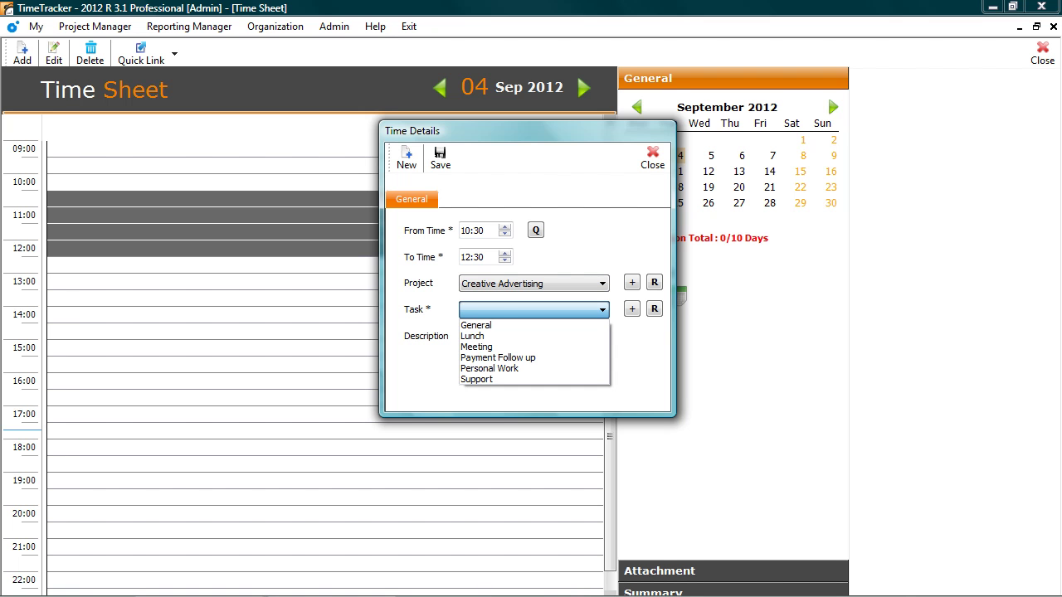
pyautogui.press('Down')
pyautogui.press('Down')
pyautogui.press('Down')
pyautogui.press('Return')
pyautogui.write('Discuss the enhancements')
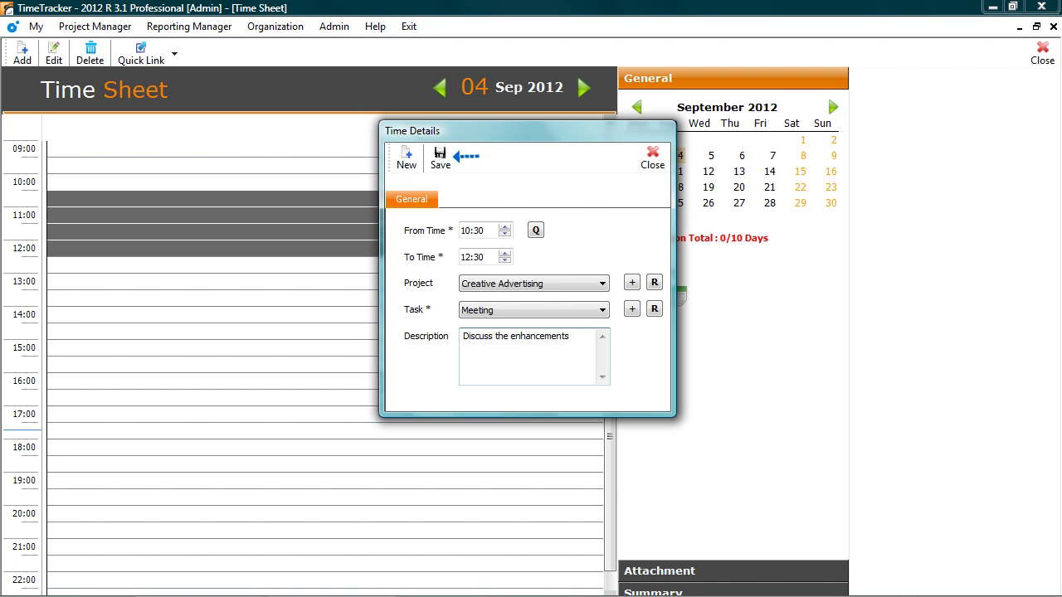
pyautogui.click(440, 158)
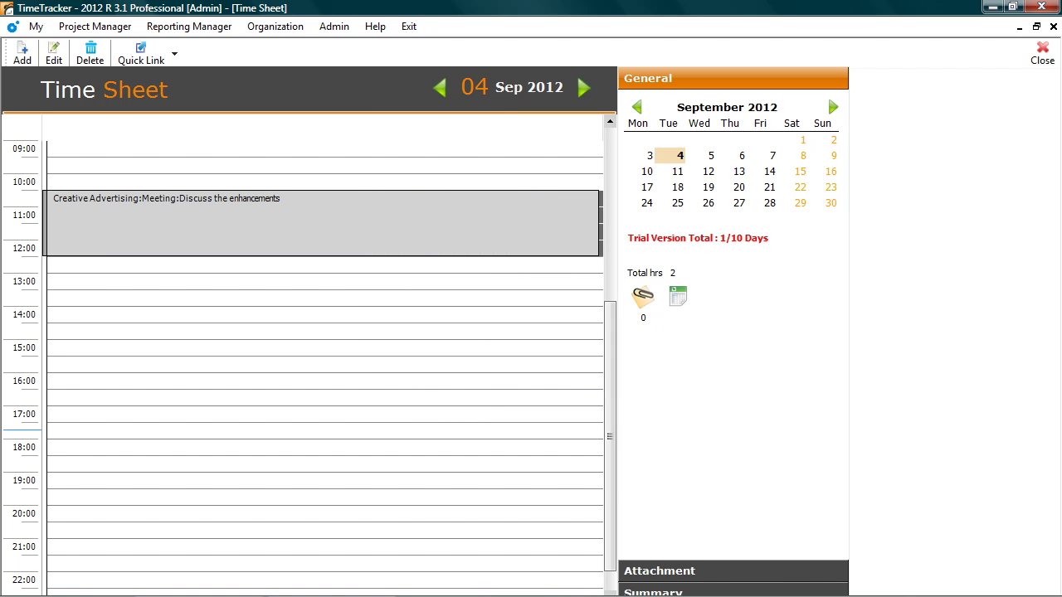
# Save a 14:00–16:00 Global Constructions Support entry described 'User queries were resolved'.
pyautogui.moveTo(87, 316); pyautogui.dragTo(87, 365)
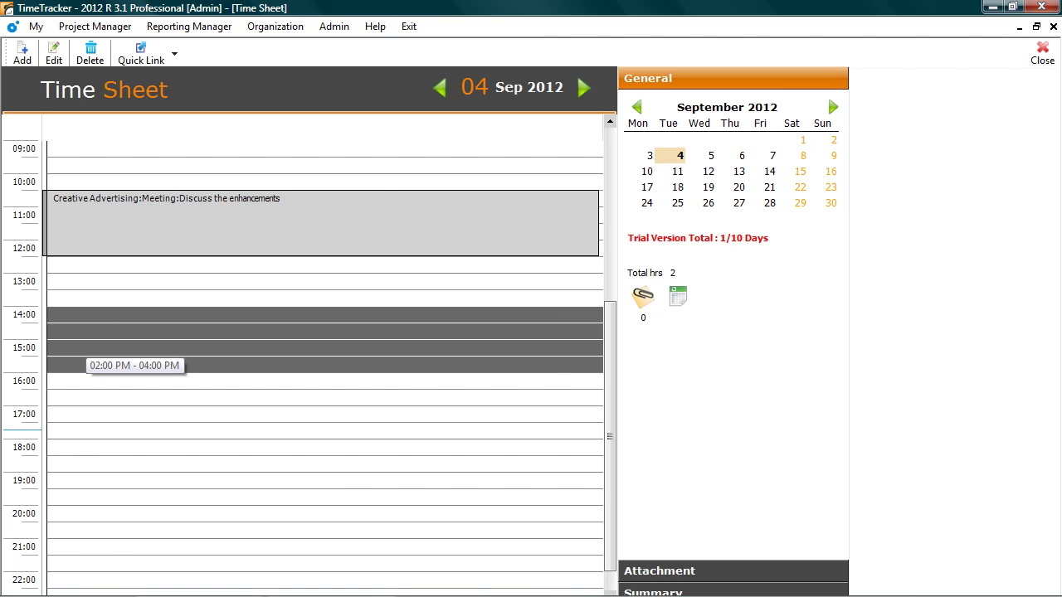
pyautogui.rightClick(422, 349)
pyautogui.click(460, 358)
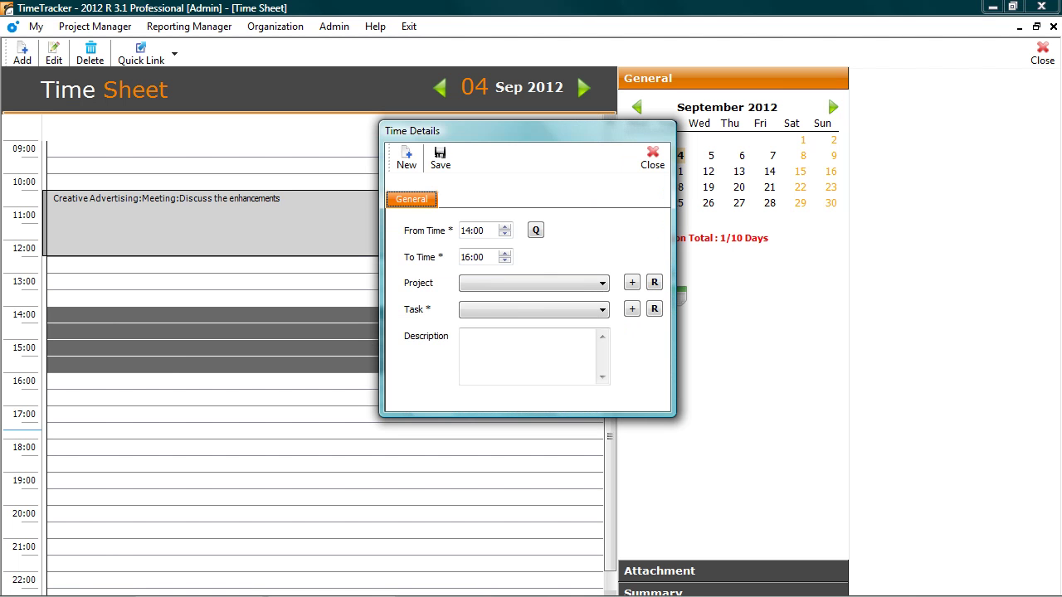
pyautogui.click(534, 283)
pyautogui.click(501, 309)
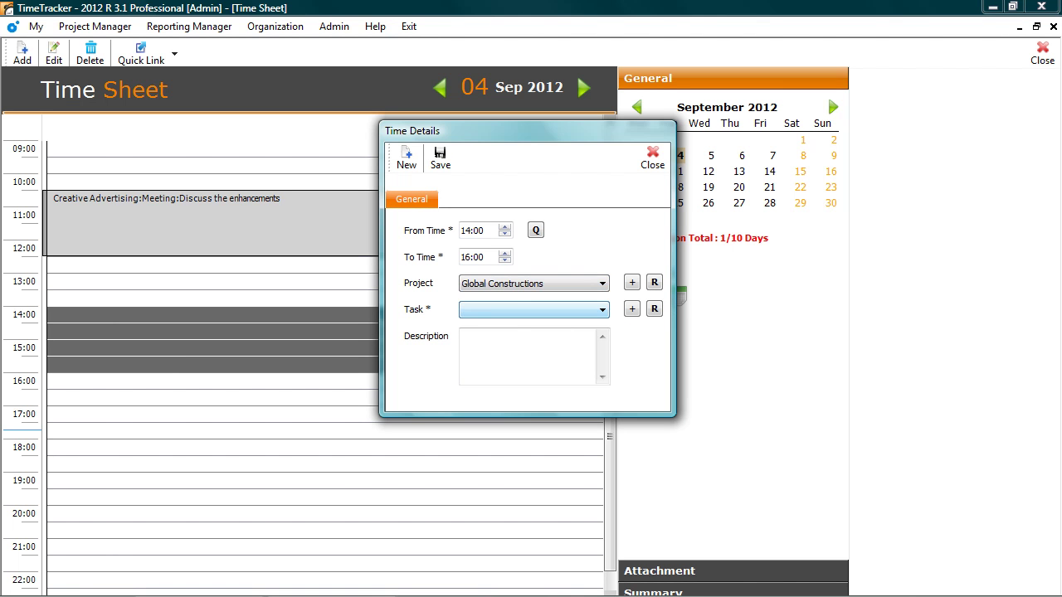
pyautogui.hotkey('alt', 'Down')
pyautogui.press('End')
pyautogui.press('Return')
pyautogui.press('Tab')
pyautogui.write('User queries were resolved')
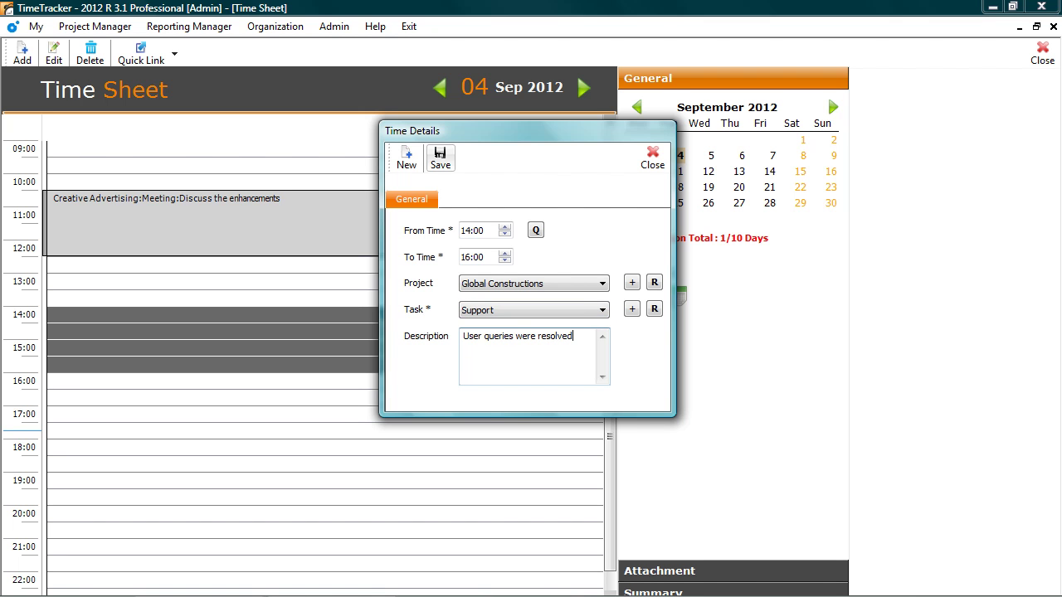
pyautogui.click(439, 158)
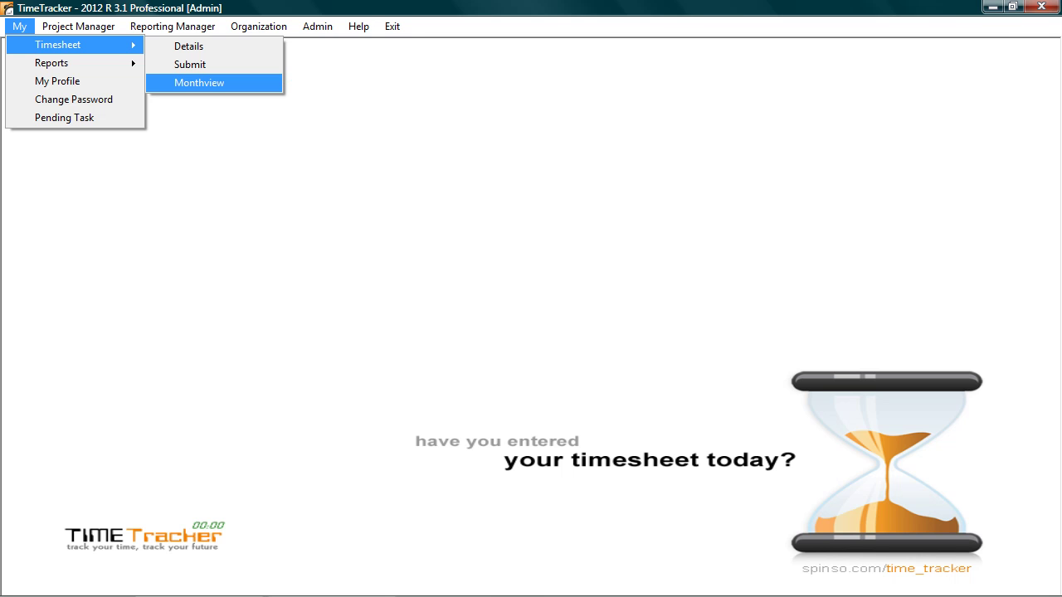
pyautogui.press('Return')
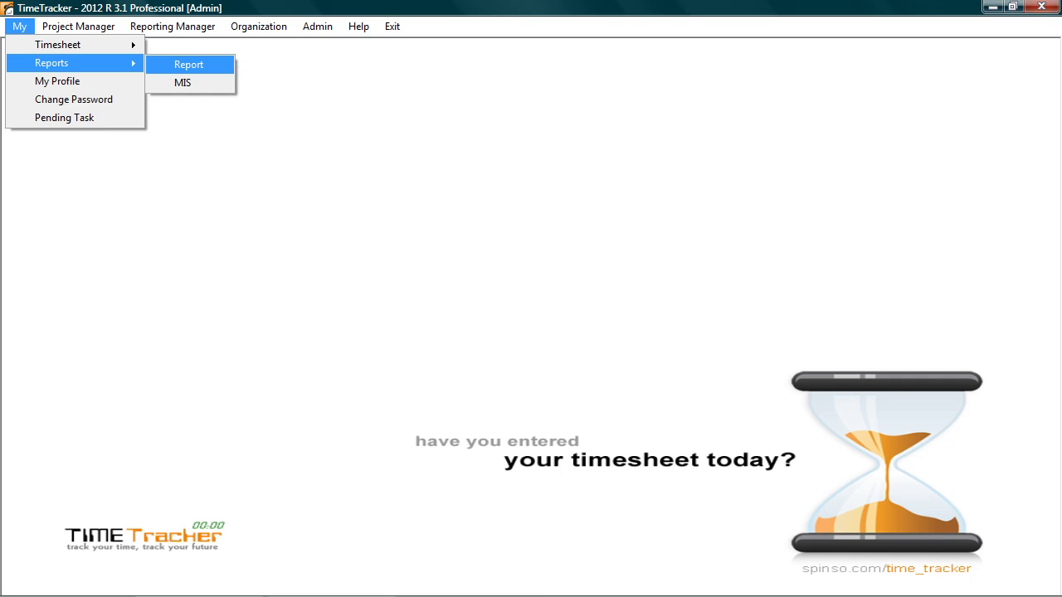
pyautogui.press('Return')
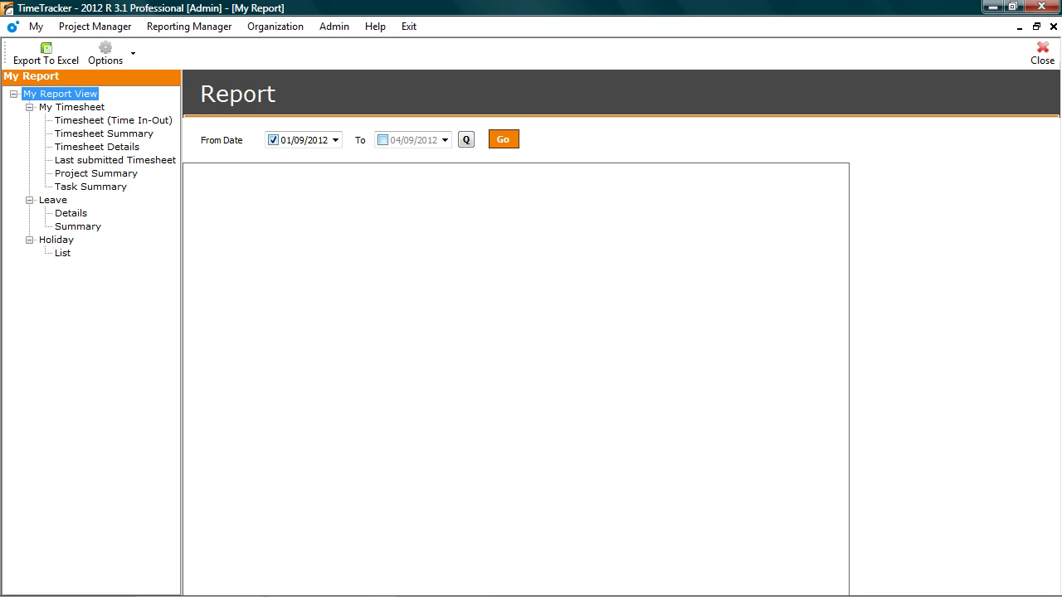
pyautogui.click(97, 173)
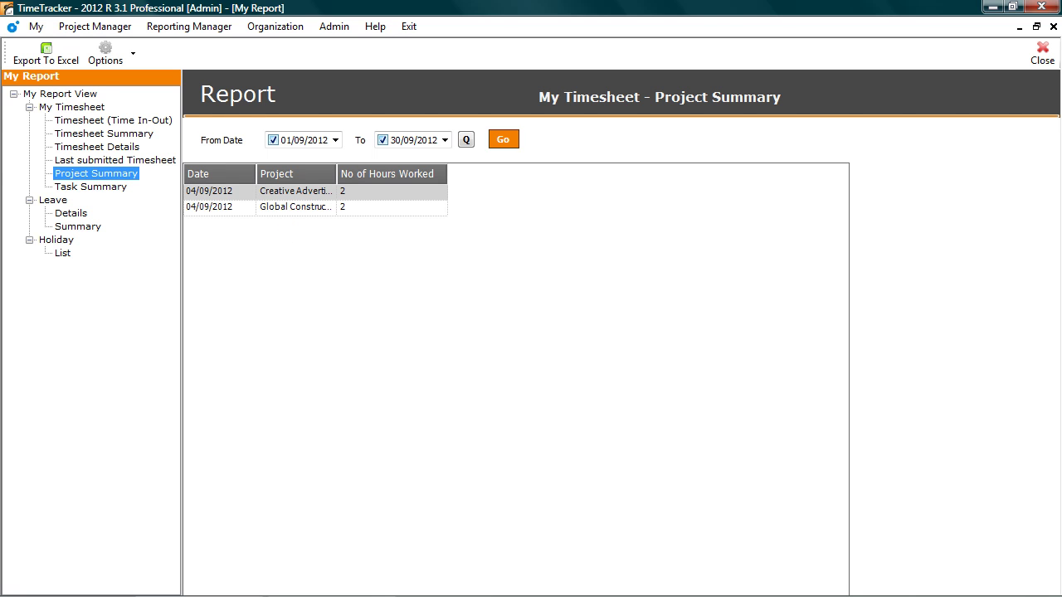
pyautogui.click(105, 54)
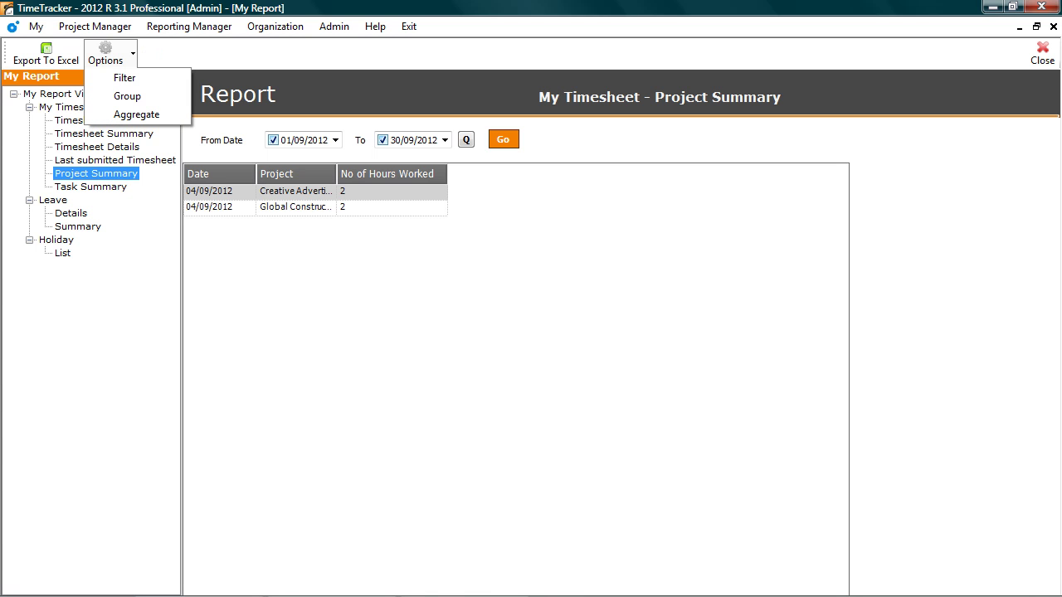
pyautogui.press('Escape')
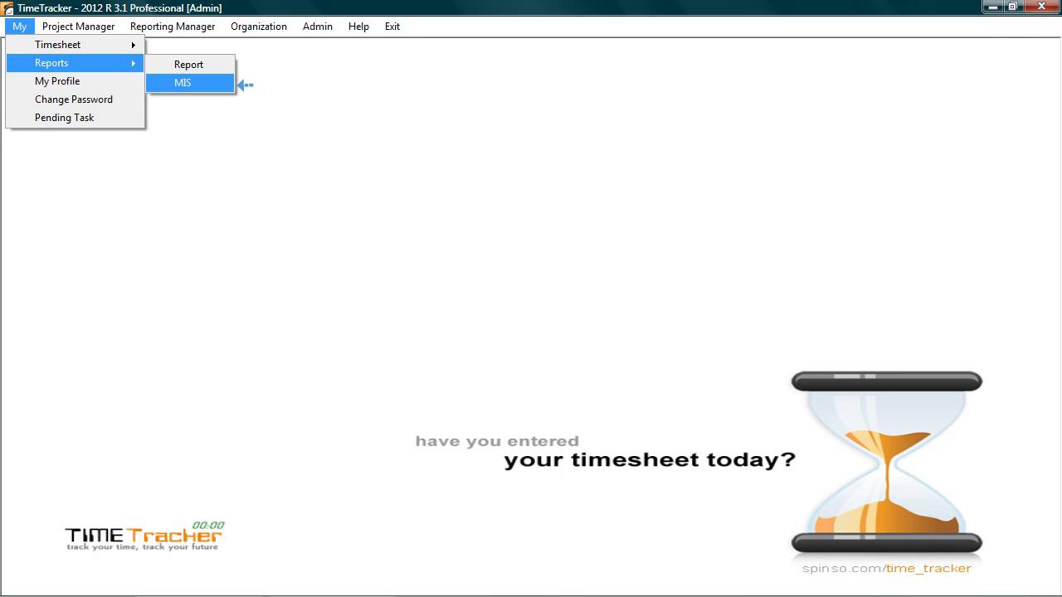
pyautogui.press('Return')
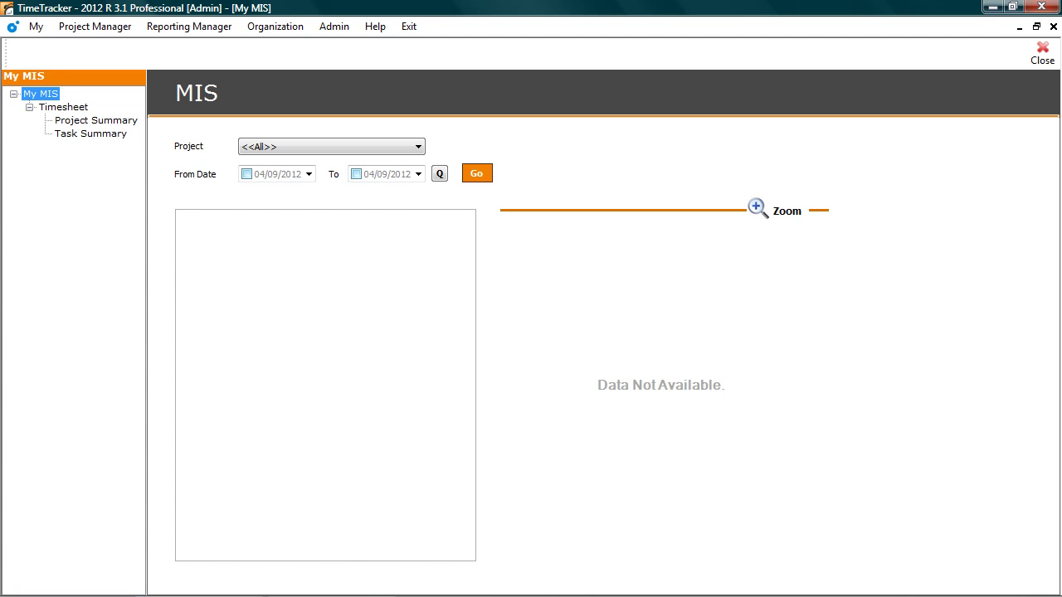
pyautogui.click(96, 120)
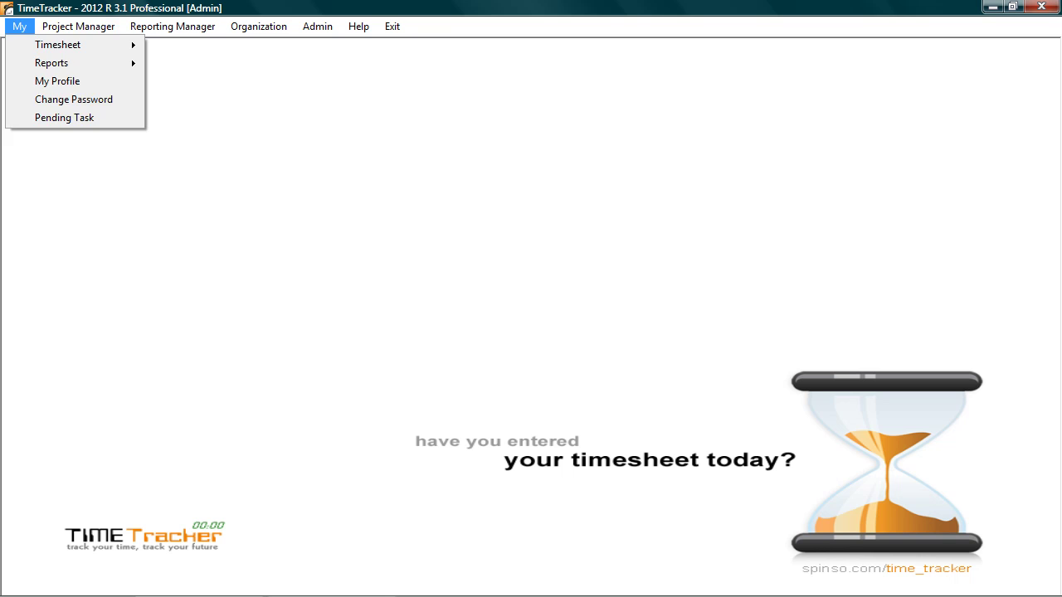
pyautogui.press('Right')
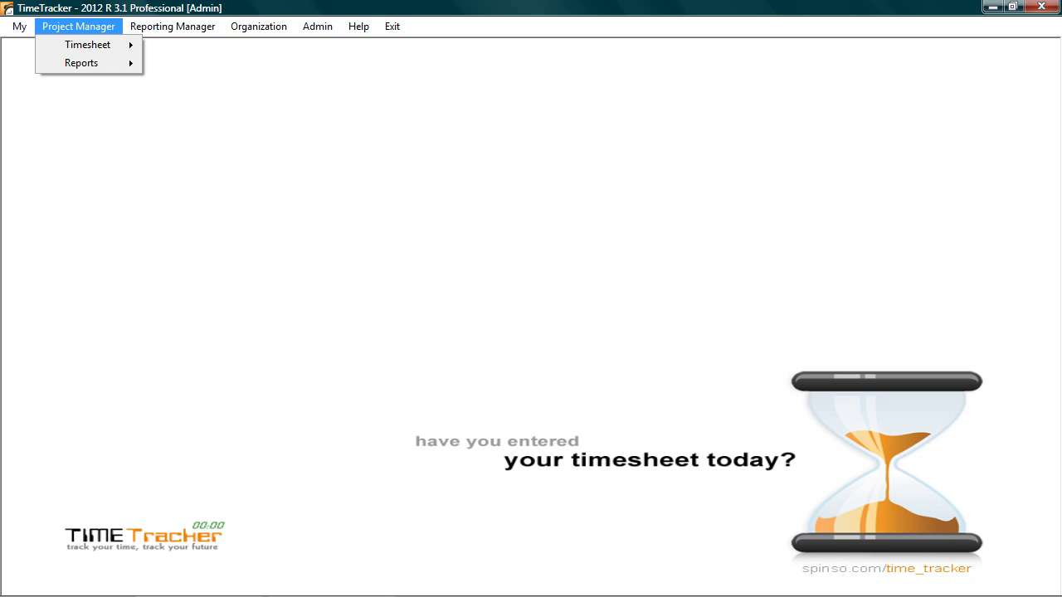
pyautogui.press('Right')
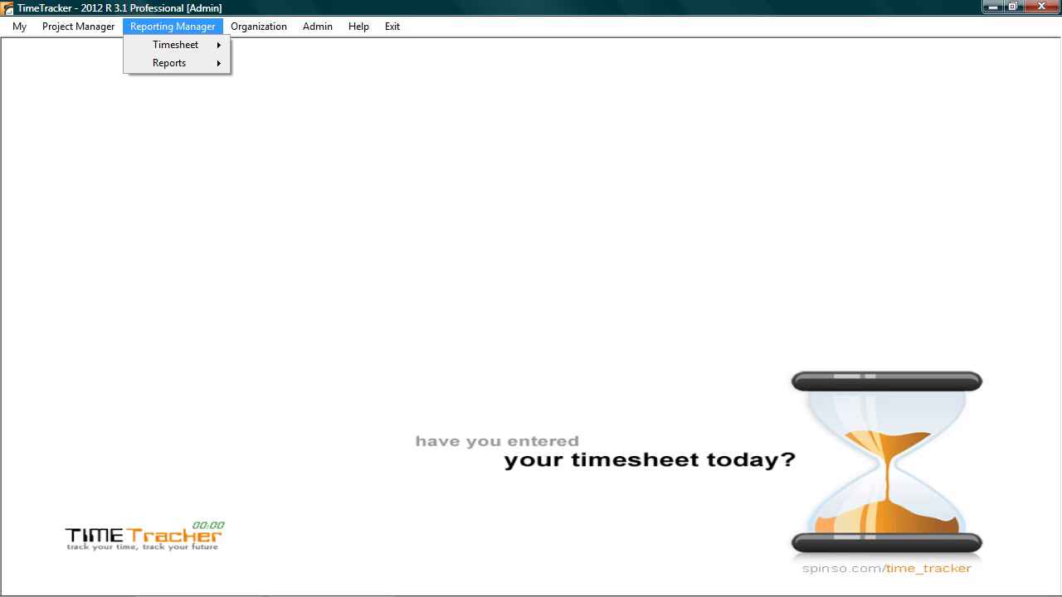
pyautogui.press('Right')
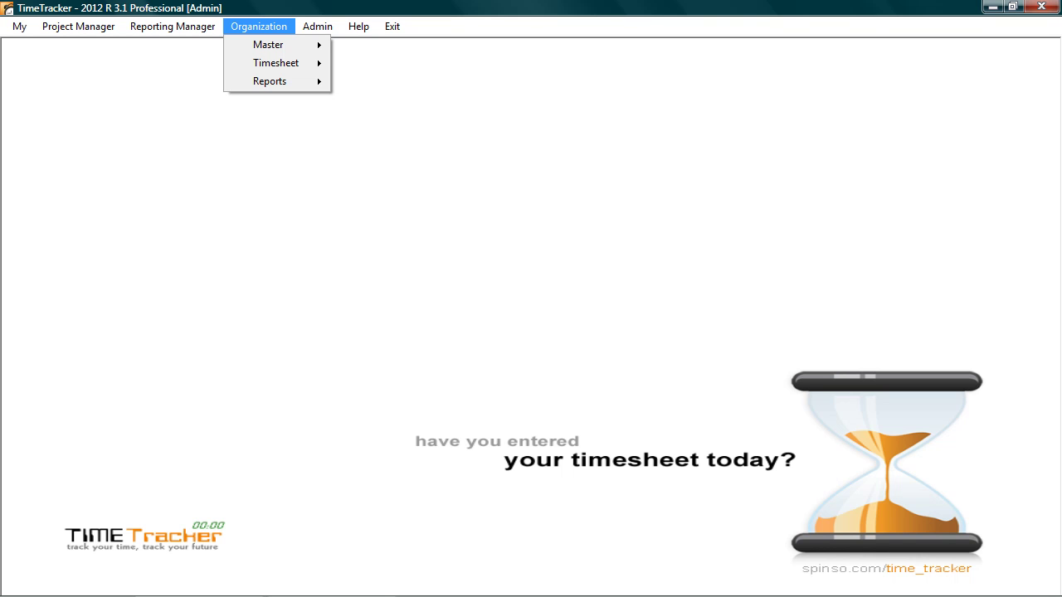
pyautogui.press('Right')
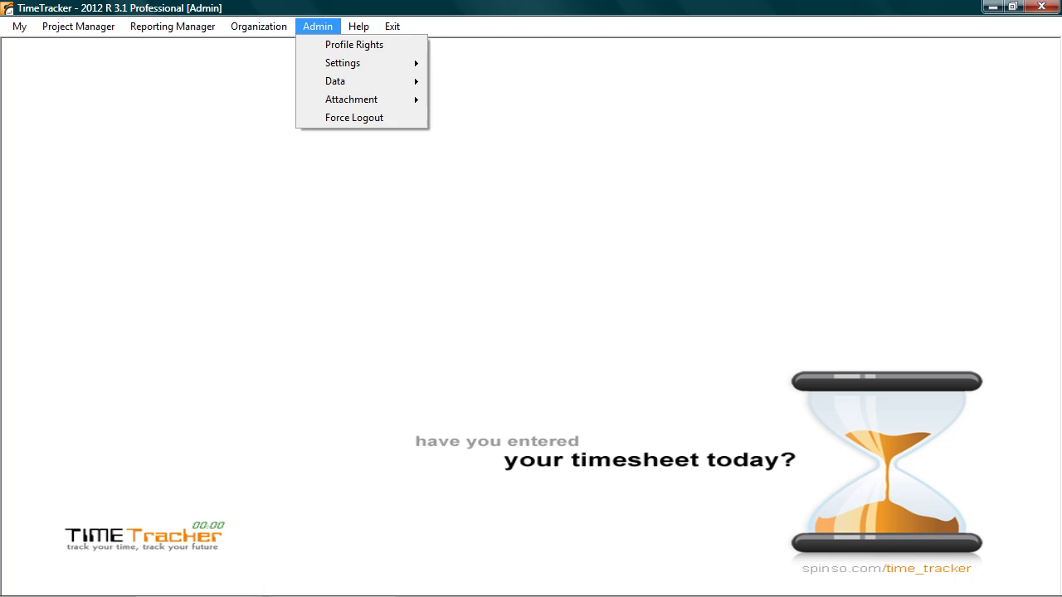
pyautogui.press('Escape')
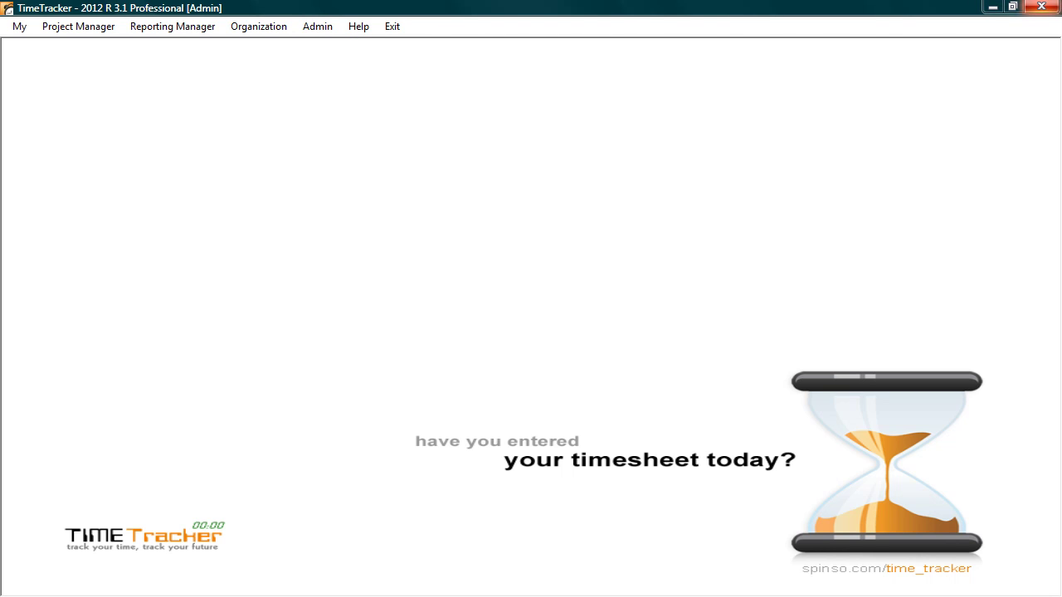